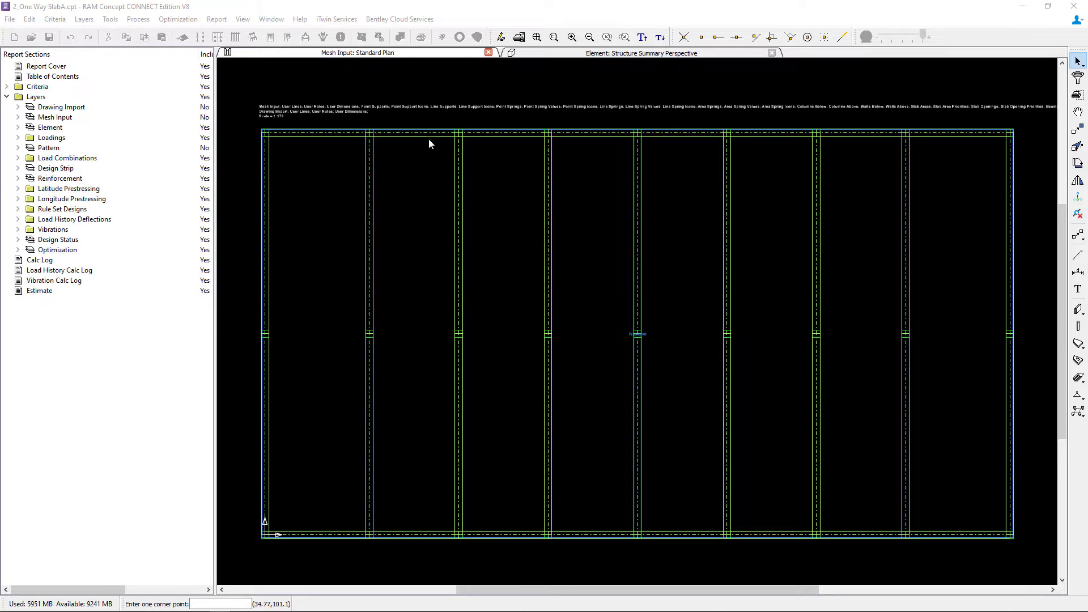
- Orbit the 3-D structure view to show the beams and two column rows beneath the slab
{"action": "left_click", "coordinate": [549, 54]}
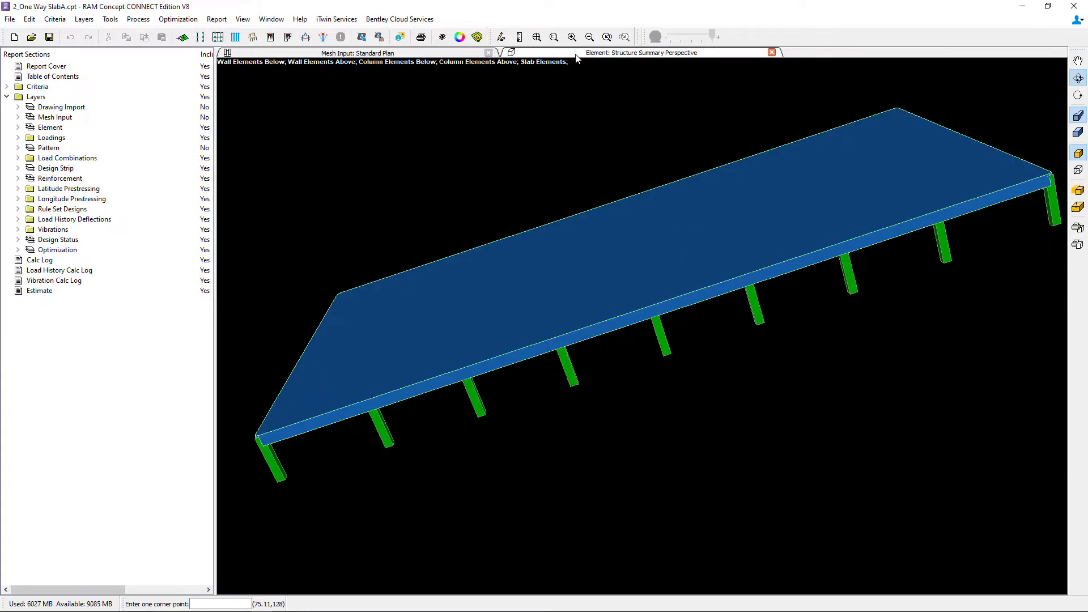
{"action": "right_click", "coordinate": [433, 219]}
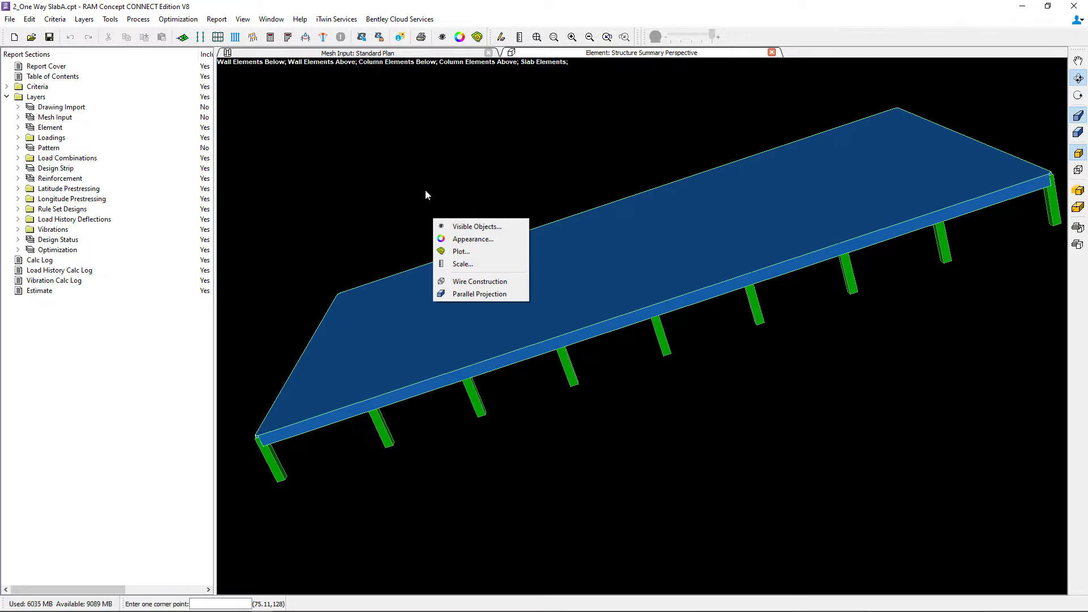
{"action": "left_click", "coordinate": [1075, 83]}
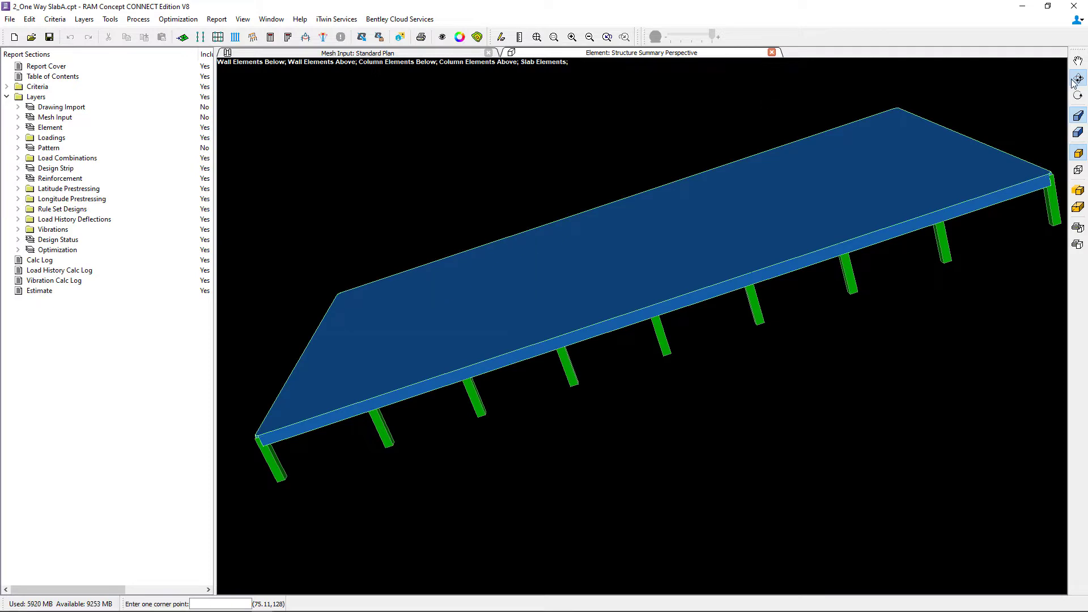
{"action": "left_click_drag", "start_coordinate": [605, 509], "coordinate": [528, 335]}
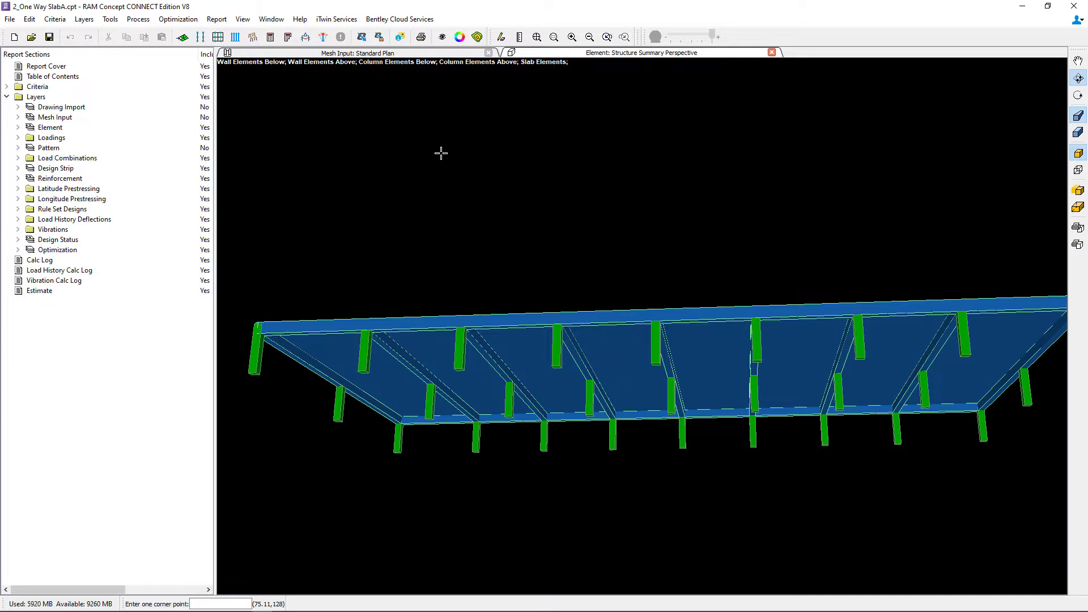
- Switch to the Design Strip layer's Longitude Design Spans Plan view
{"action": "left_click", "coordinate": [85, 20]}
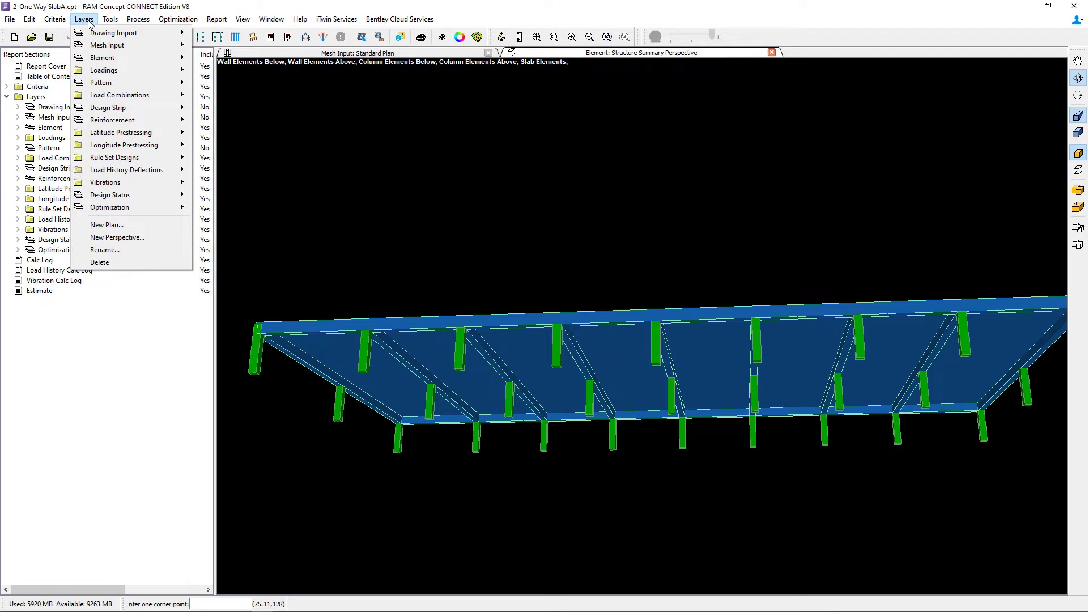
{"action": "mouse_move", "coordinate": [175, 109]}
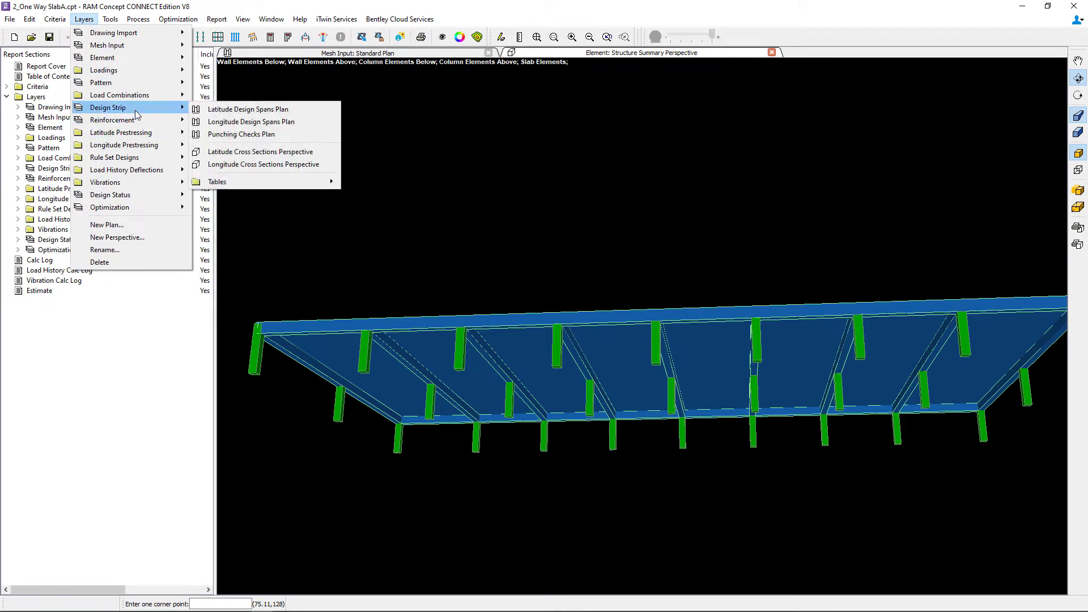
{"action": "left_click", "coordinate": [226, 125]}
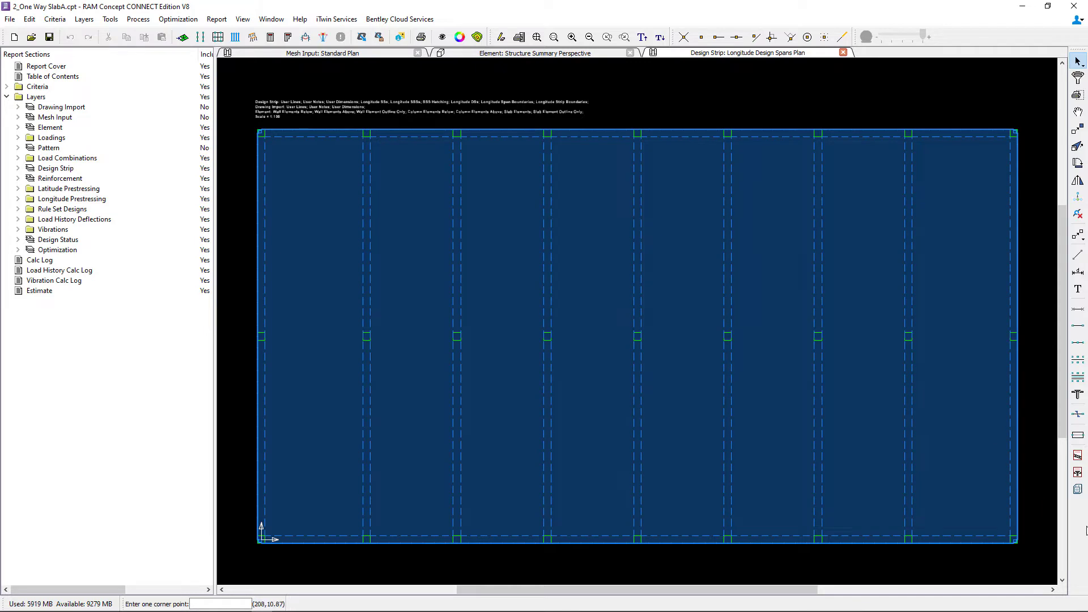
- Open the Span Segment tool's Default Span Properties and view the General settings for the Longitude span set
{"action": "double_click", "coordinate": [1079, 329]}
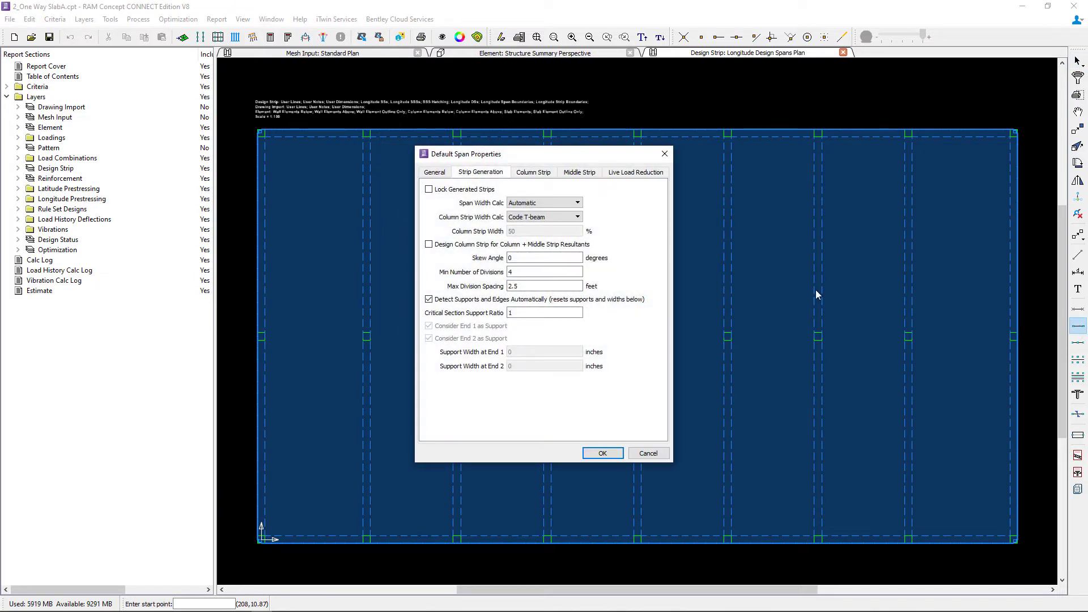
{"action": "left_click", "coordinate": [442, 175]}
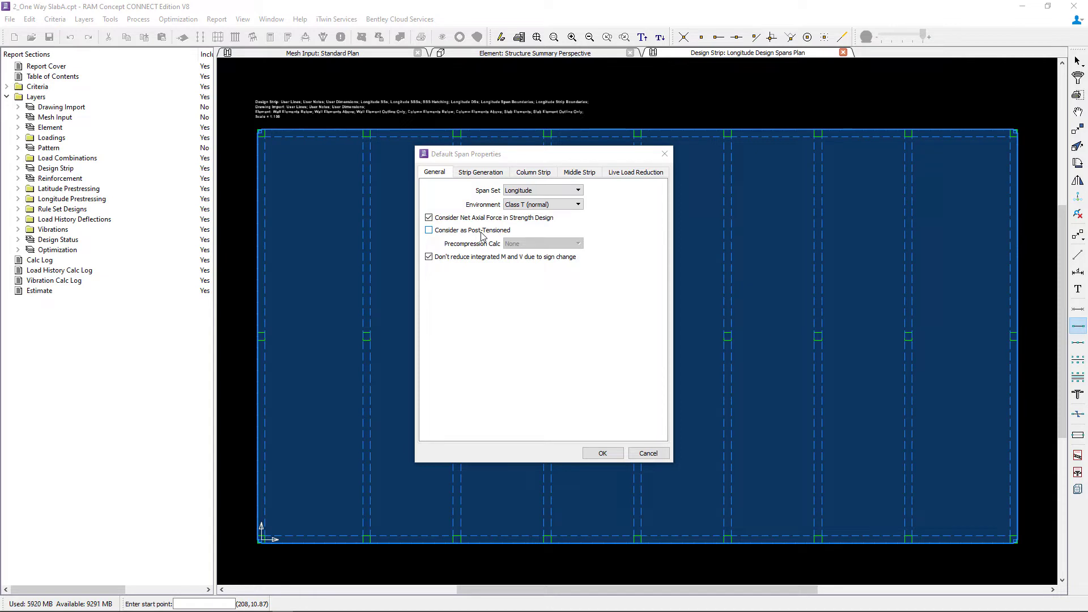
- Keep Automatic span width and Code T-beam strip width, and design column strips for Column + Middle Strip Resultants
{"action": "left_click", "coordinate": [470, 175]}
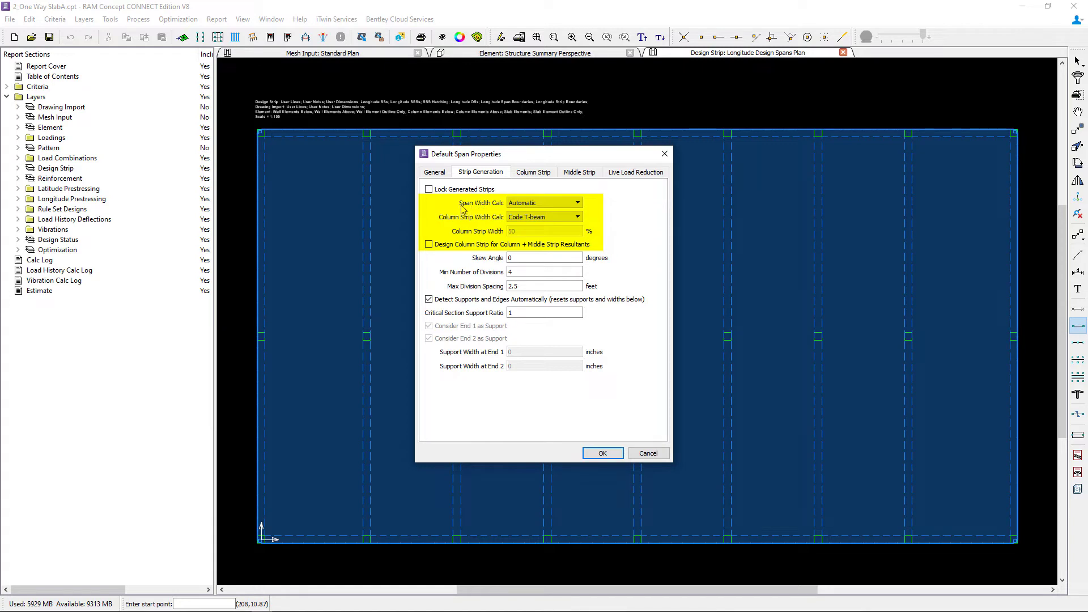
{"action": "left_click", "coordinate": [518, 204]}
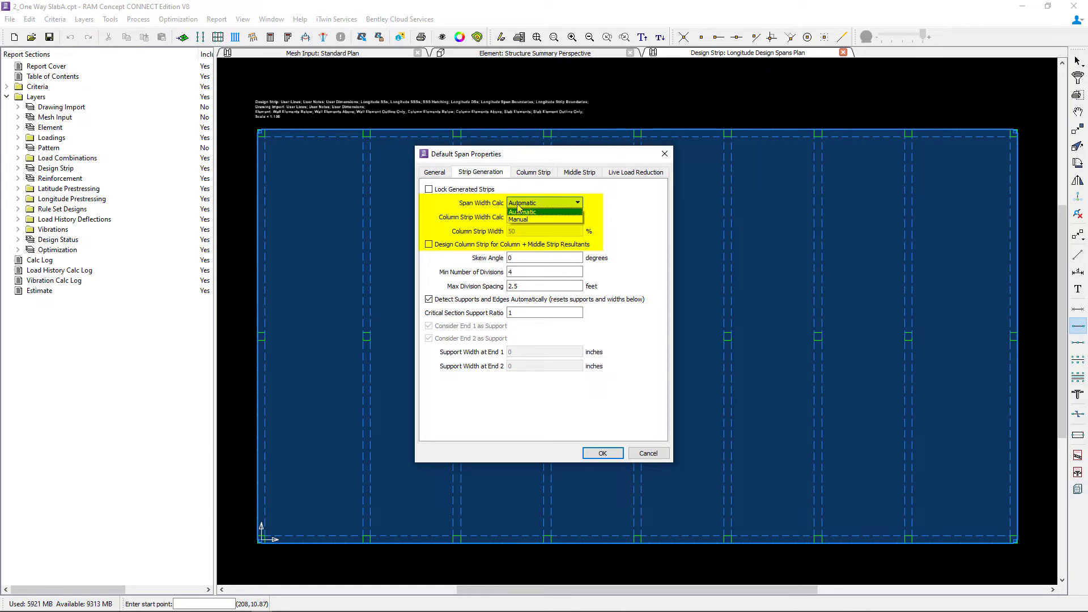
{"action": "left_click", "coordinate": [518, 207]}
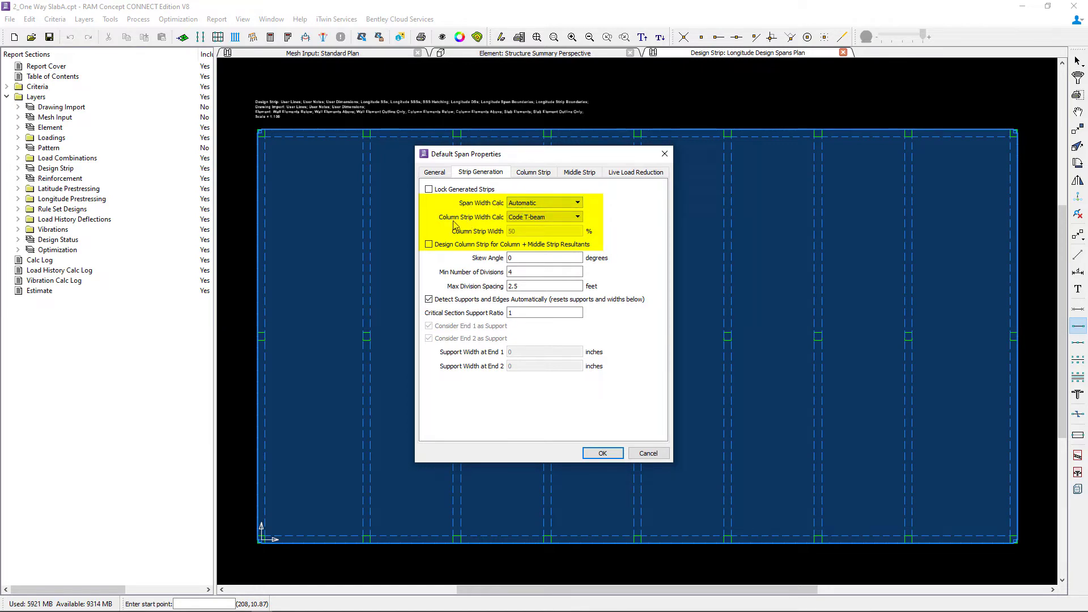
{"action": "left_click", "coordinate": [515, 219]}
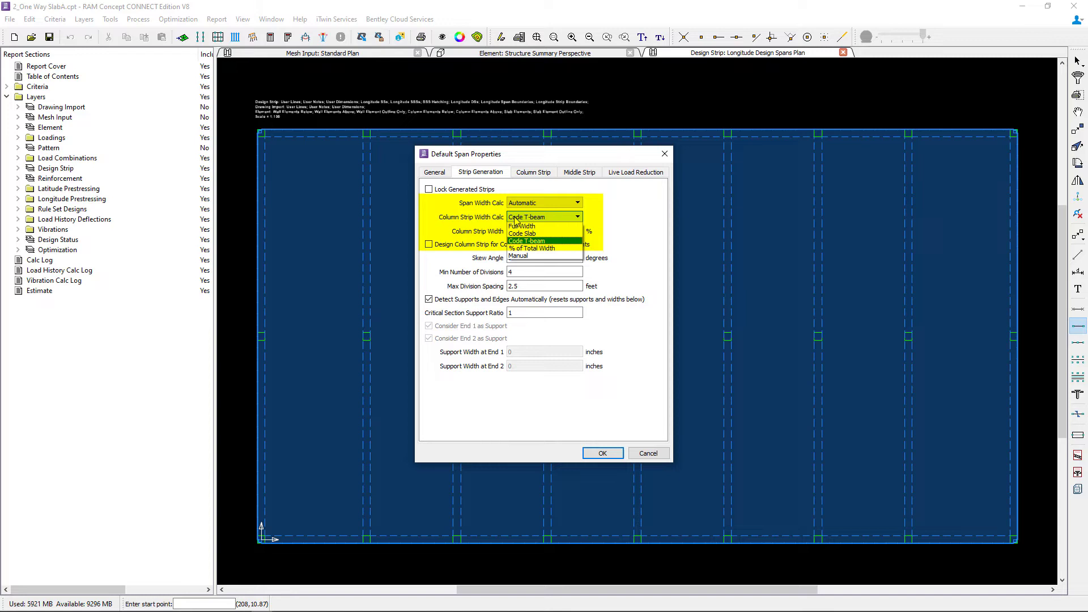
{"action": "left_click", "coordinate": [517, 219]}
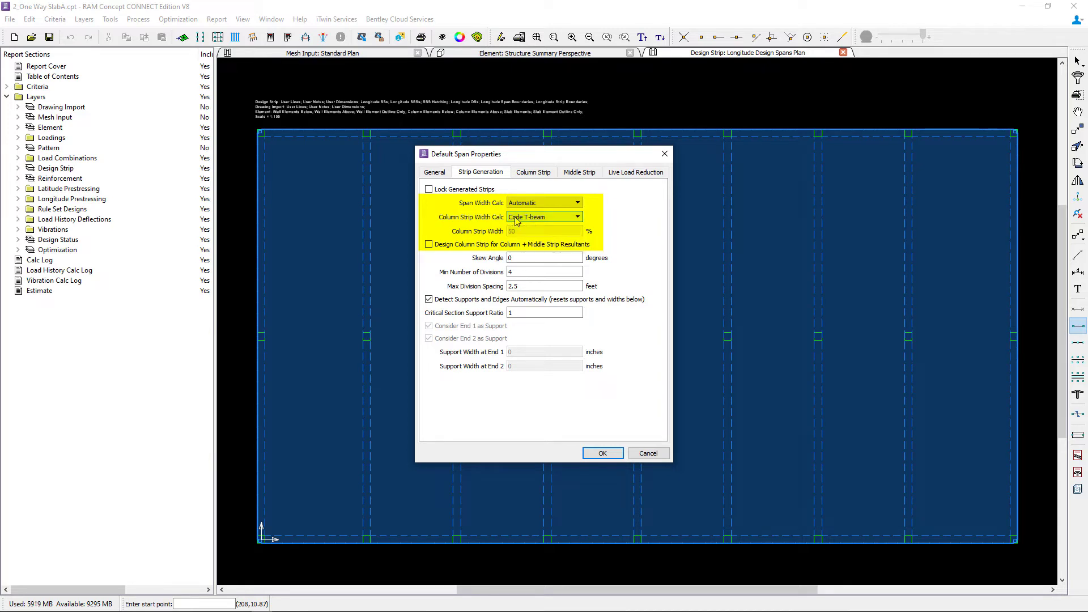
{"action": "left_click", "coordinate": [429, 245]}
{"action": "key", "text": "Return"}
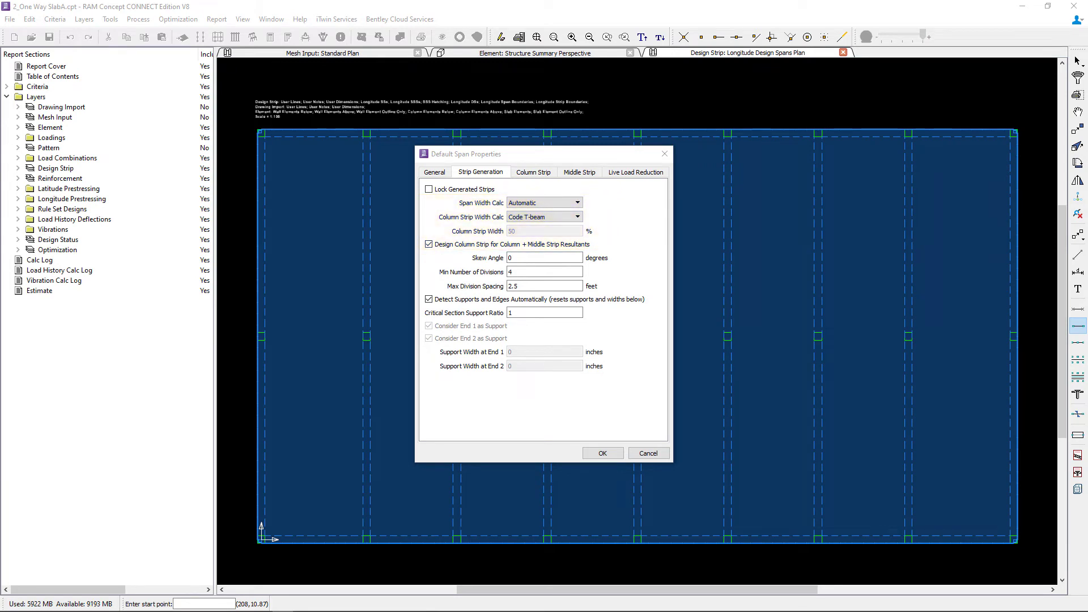
- Leave column strip defaults at T or L trimming, Beam torsion design and Beam design system
{"action": "left_click", "coordinate": [533, 174]}
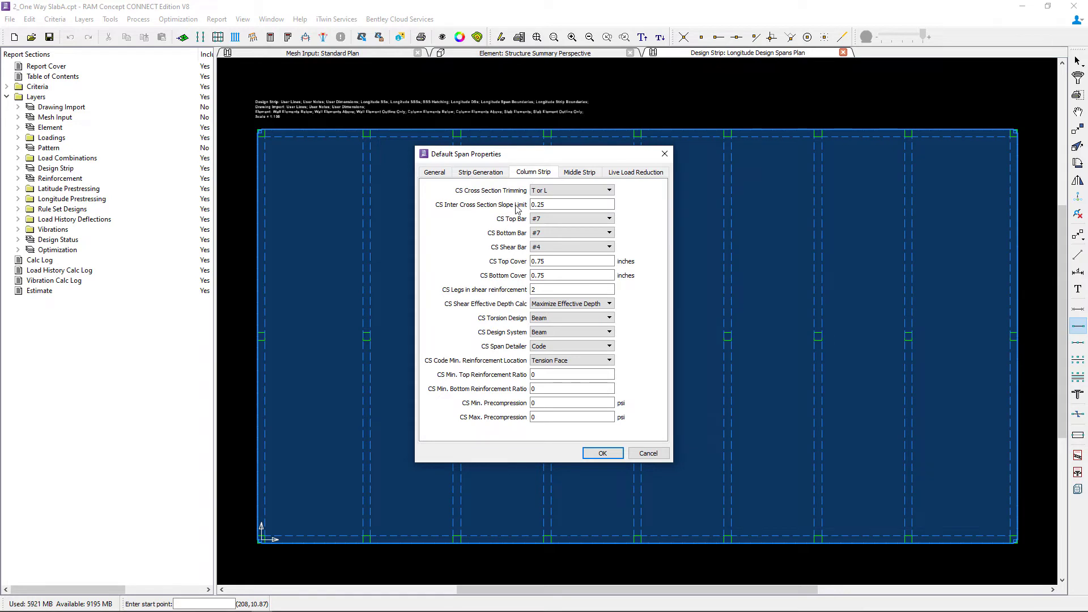
{"action": "left_click", "coordinate": [555, 191]}
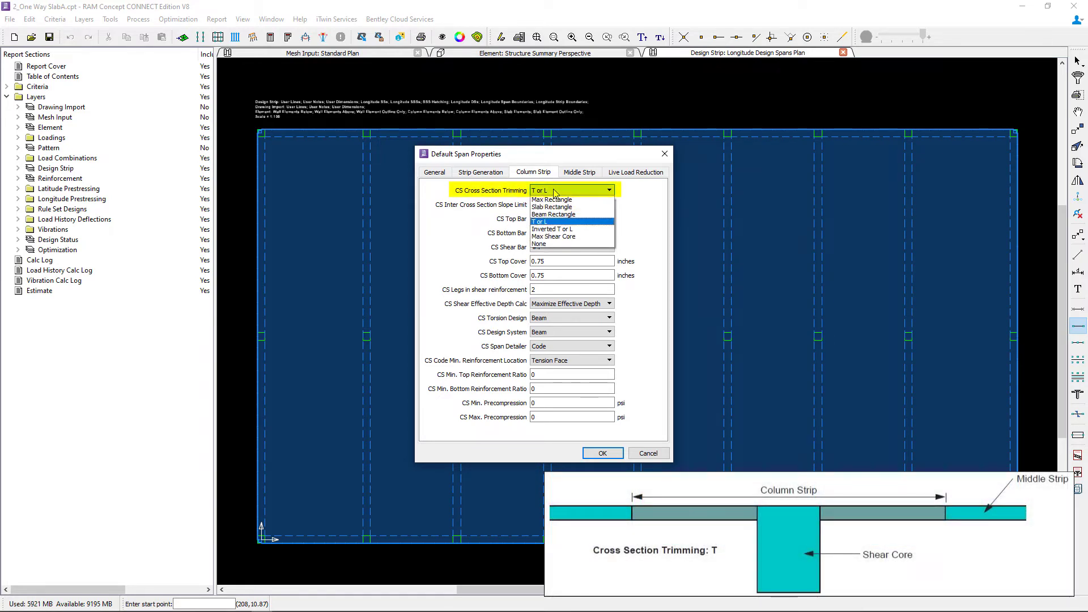
{"action": "left_click", "coordinate": [555, 193]}
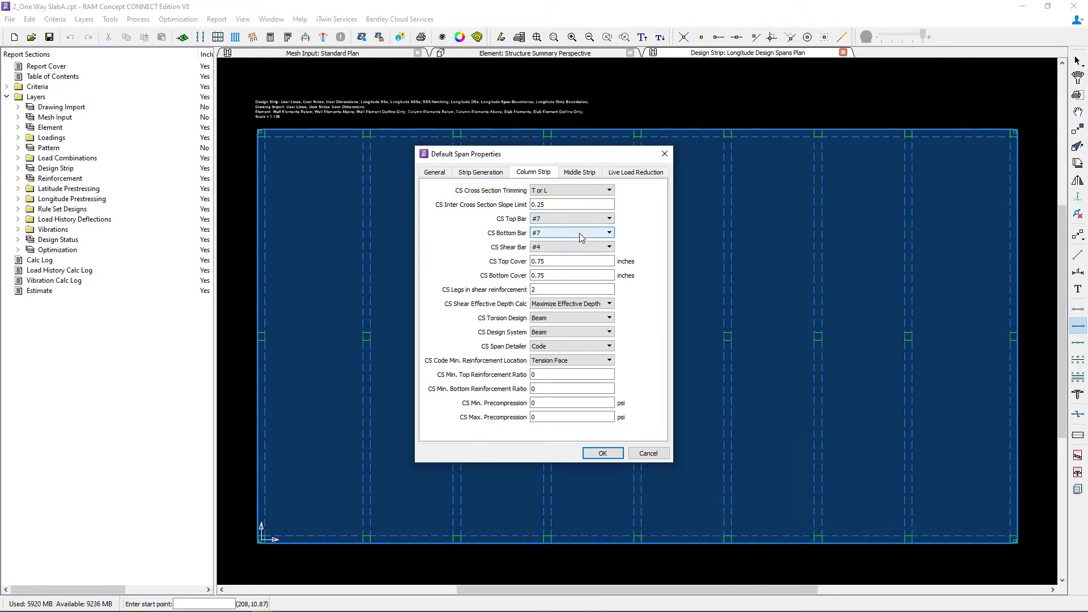
{"action": "left_click", "coordinate": [570, 319]}
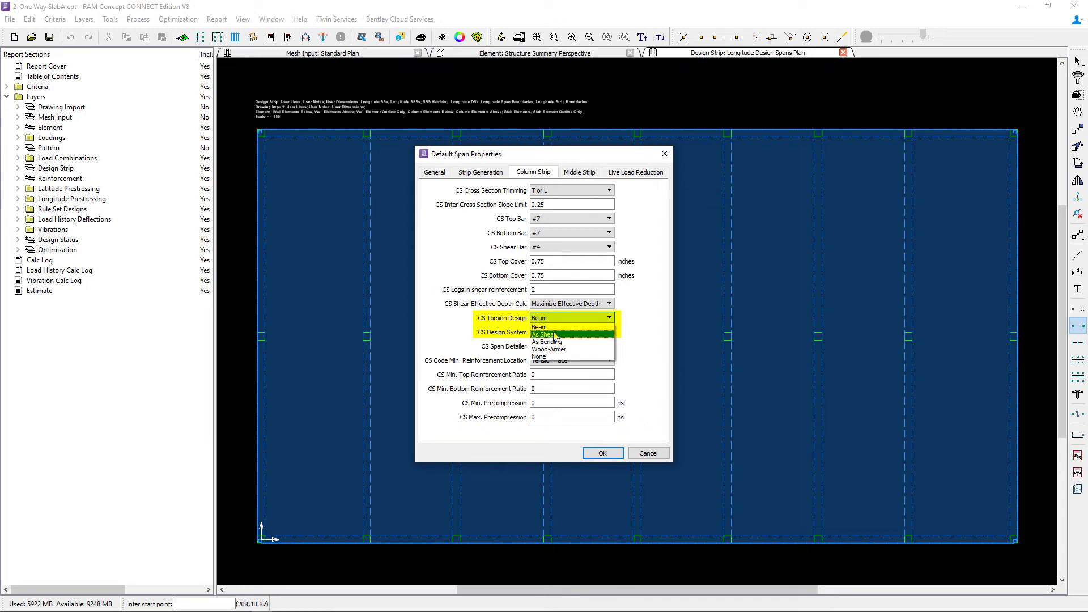
{"action": "left_click", "coordinate": [501, 333]}
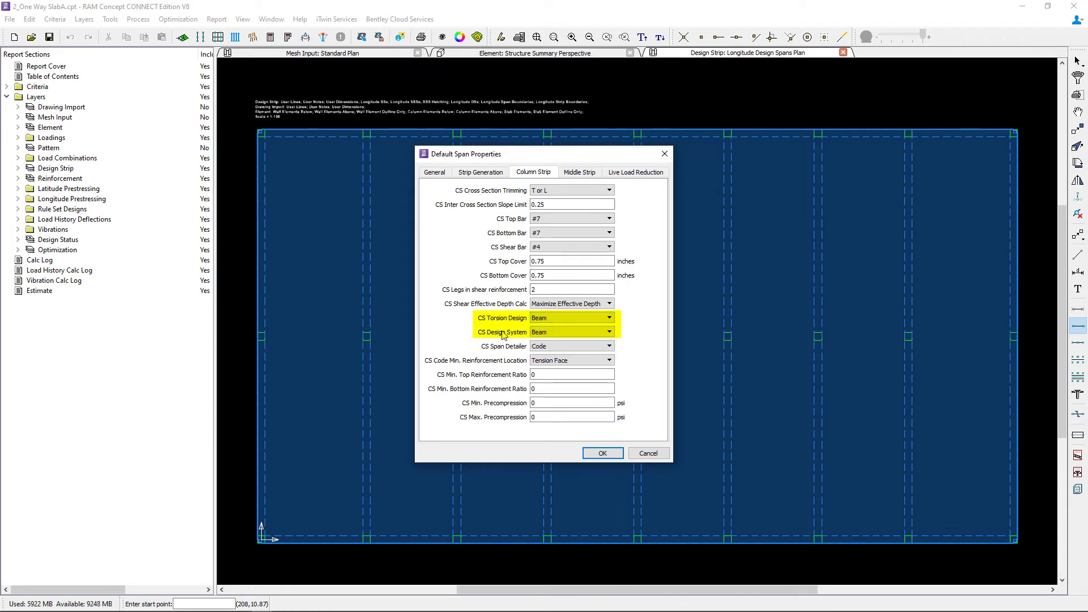
{"action": "left_click", "coordinate": [593, 334]}
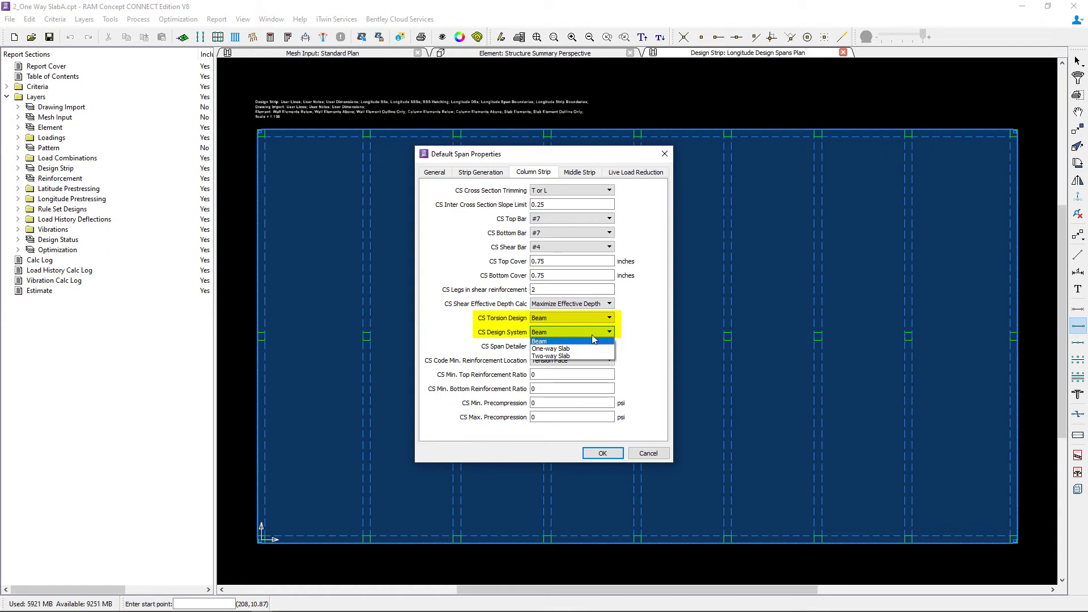
{"action": "left_click", "coordinate": [593, 340]}
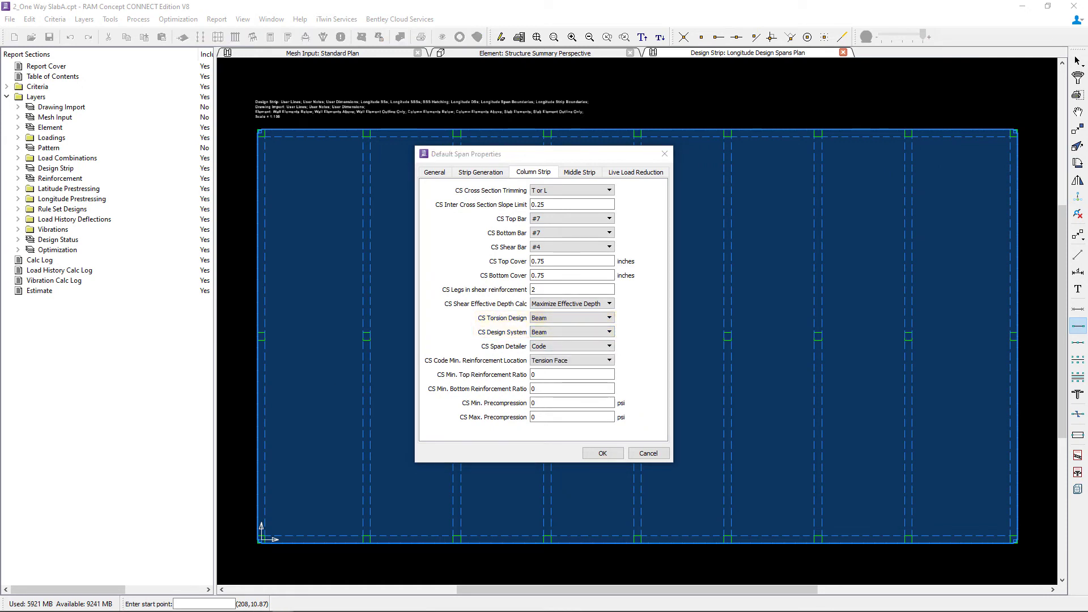
- Leave middle strip defaults at Slab Rectangle trimming, no torsion design and One-way Slab design system
{"action": "left_click", "coordinate": [564, 171]}
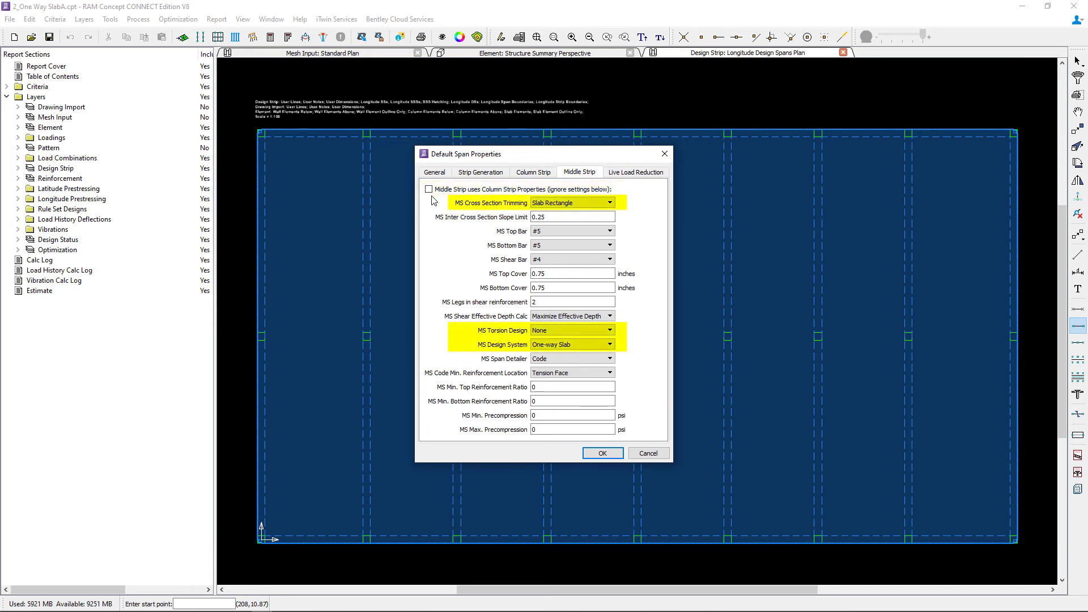
{"action": "left_click", "coordinate": [550, 205]}
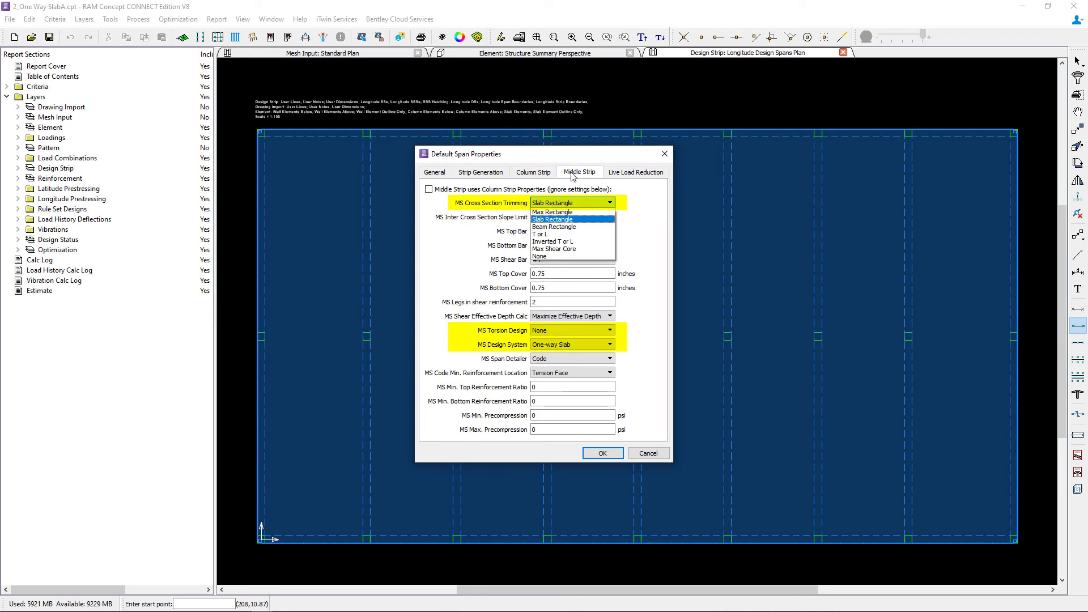
{"action": "left_click", "coordinate": [553, 203]}
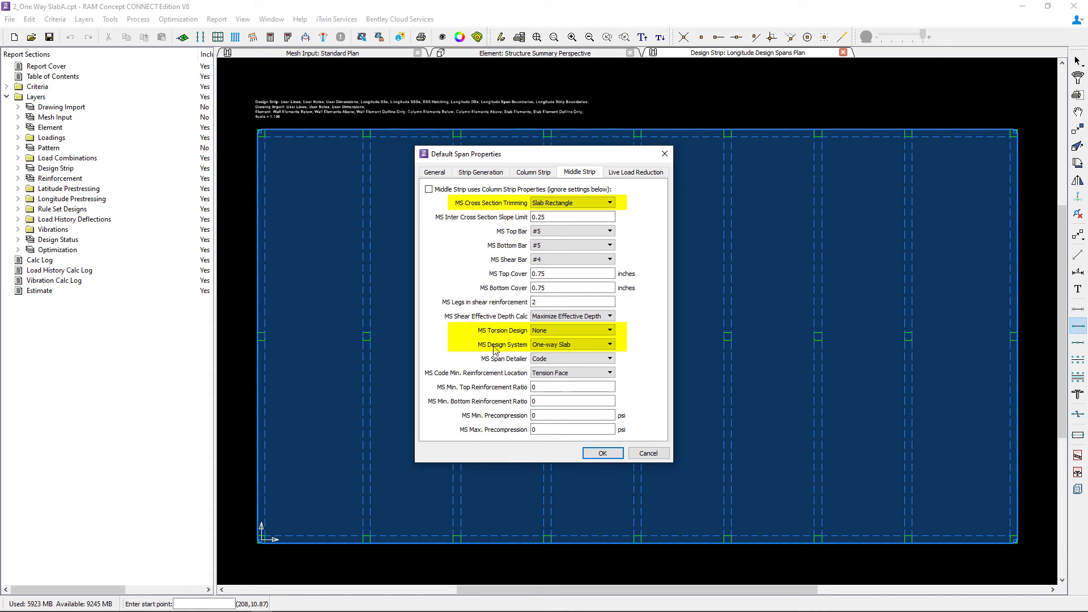
{"action": "left_click", "coordinate": [559, 330]}
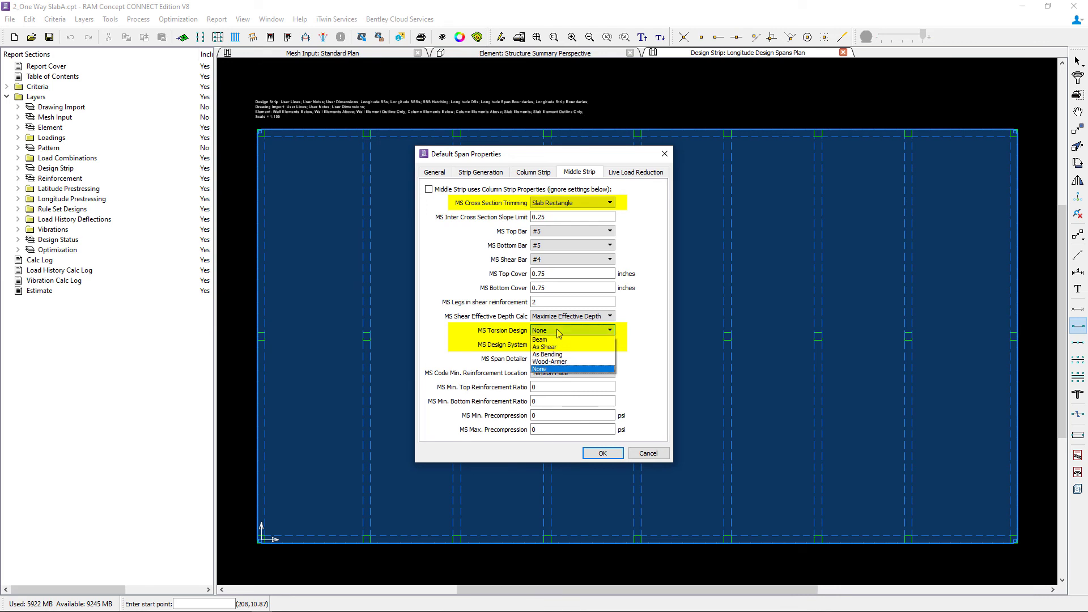
{"action": "left_click", "coordinate": [559, 331]}
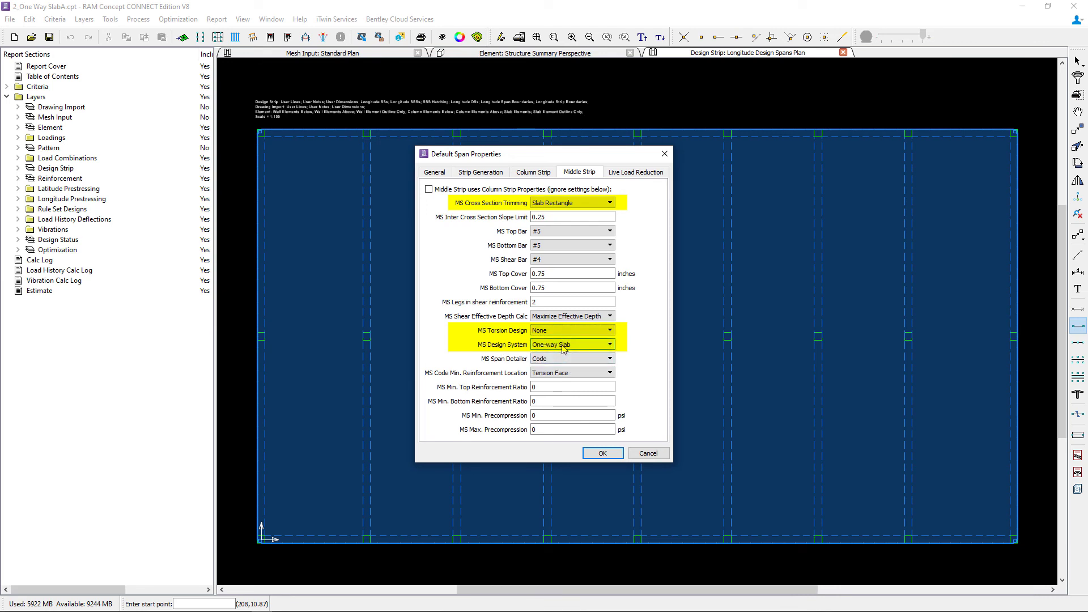
{"action": "left_click", "coordinate": [563, 345]}
{"action": "left_click", "coordinate": [562, 348]}
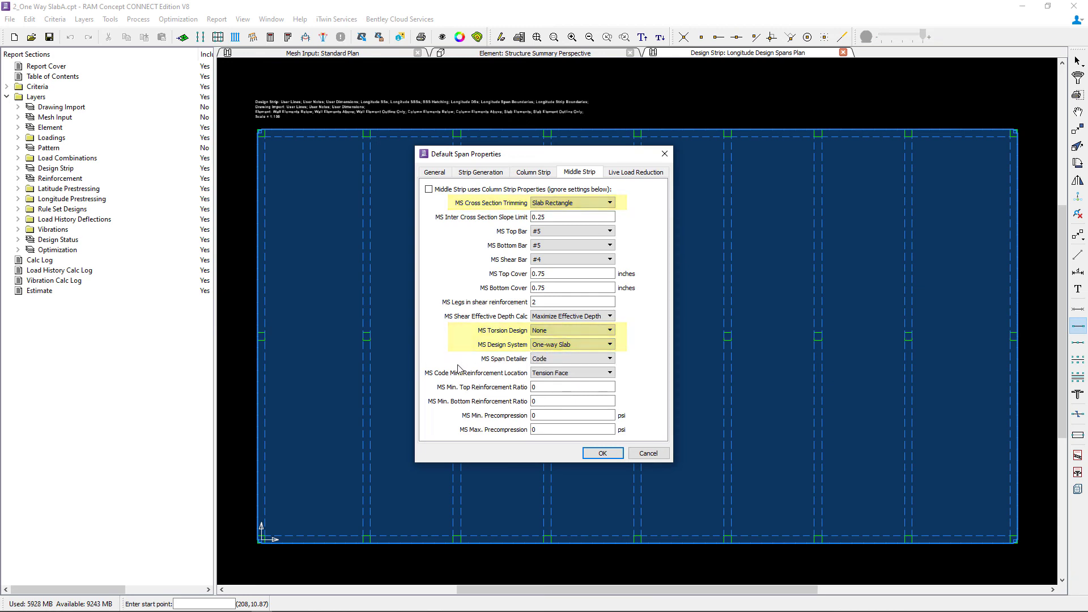
- Accept the span defaults with 40% maximum live load reduction and save the model
{"action": "left_click", "coordinate": [617, 176]}
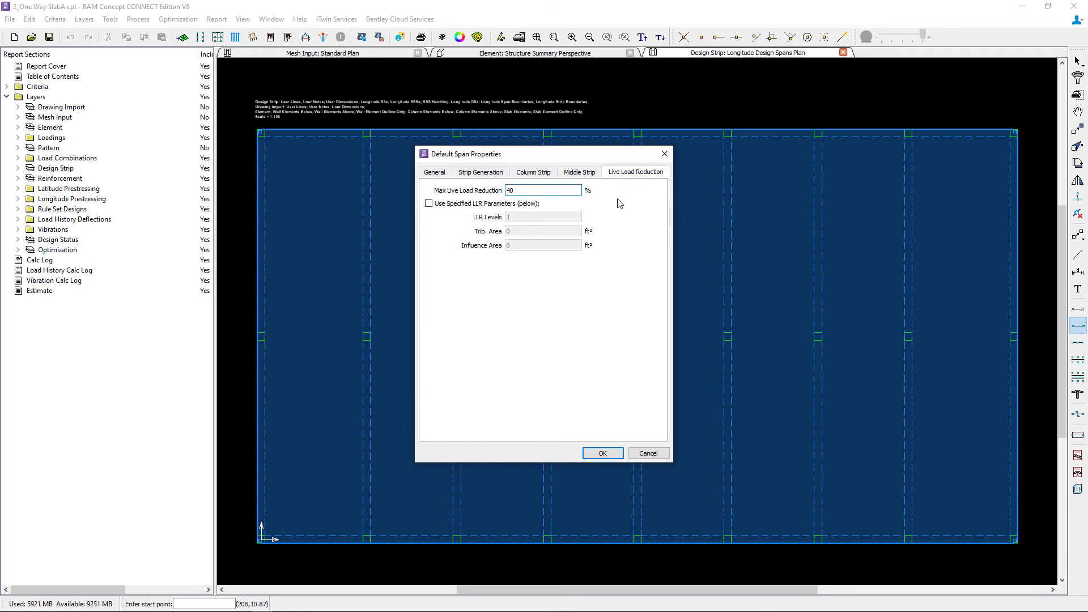
{"action": "left_click", "coordinate": [592, 453]}
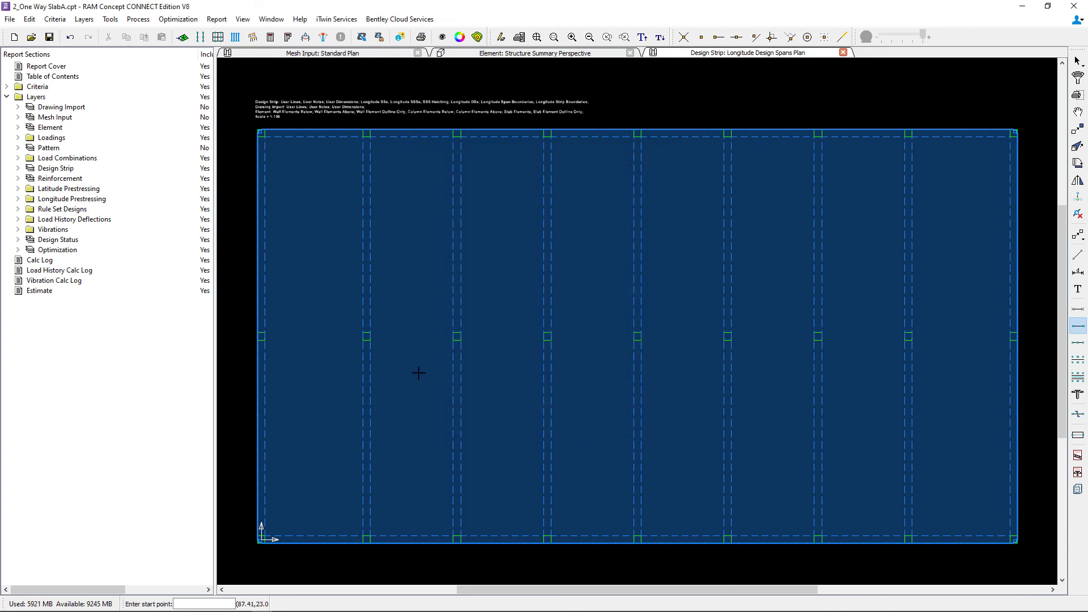
{"action": "key", "text": "ctrl+s"}
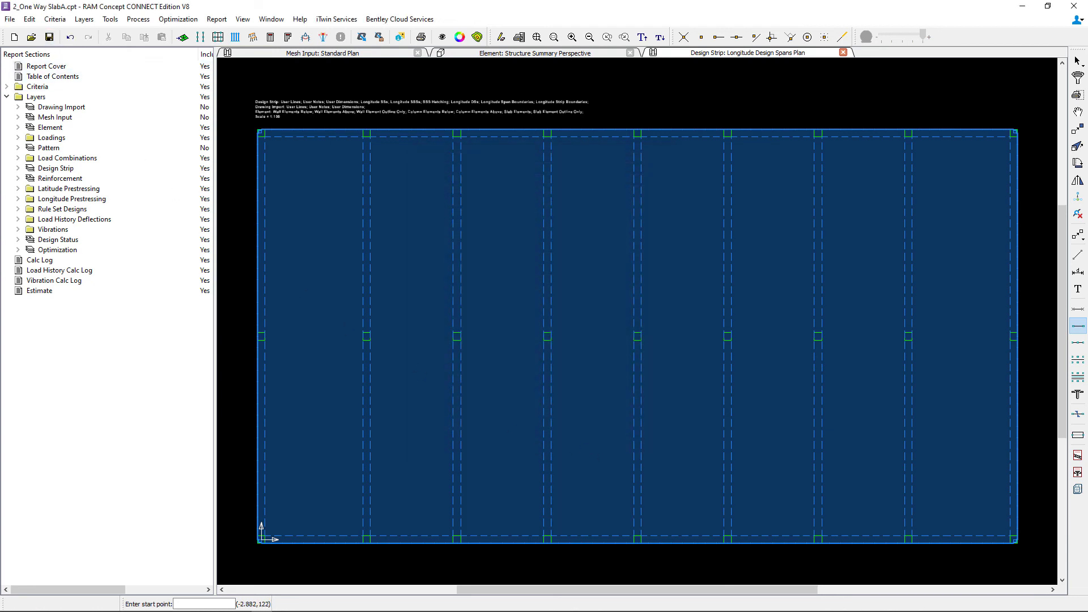